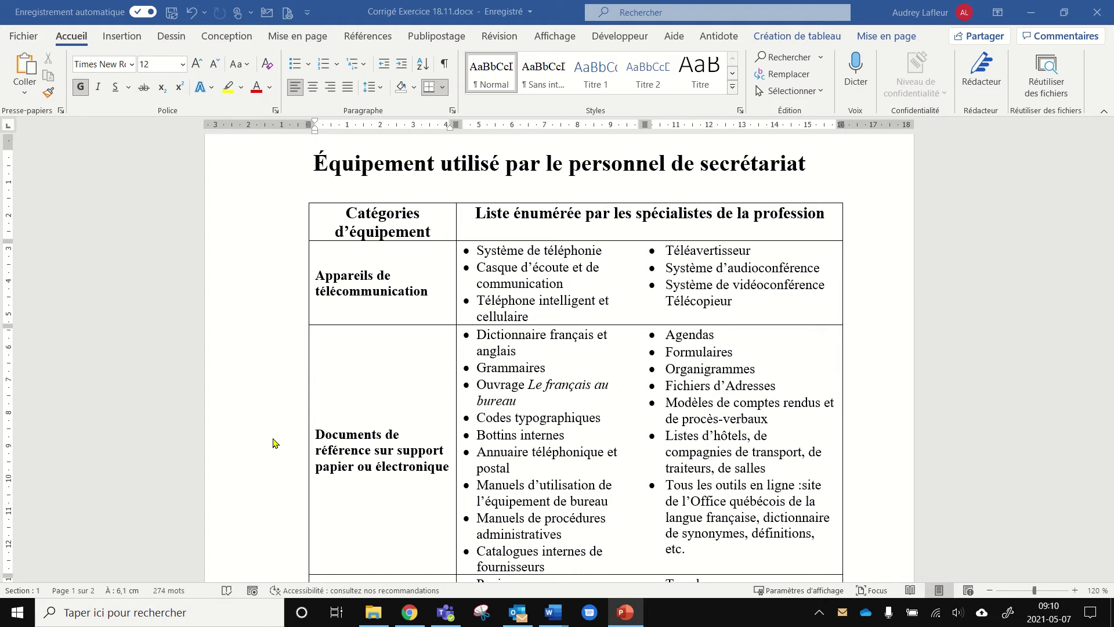
# Step: Cut the entire Fournitures row out of the equipment table
pyautogui.scroll(-3, 278, 440)
pyautogui.scroll(-2, 277, 440)
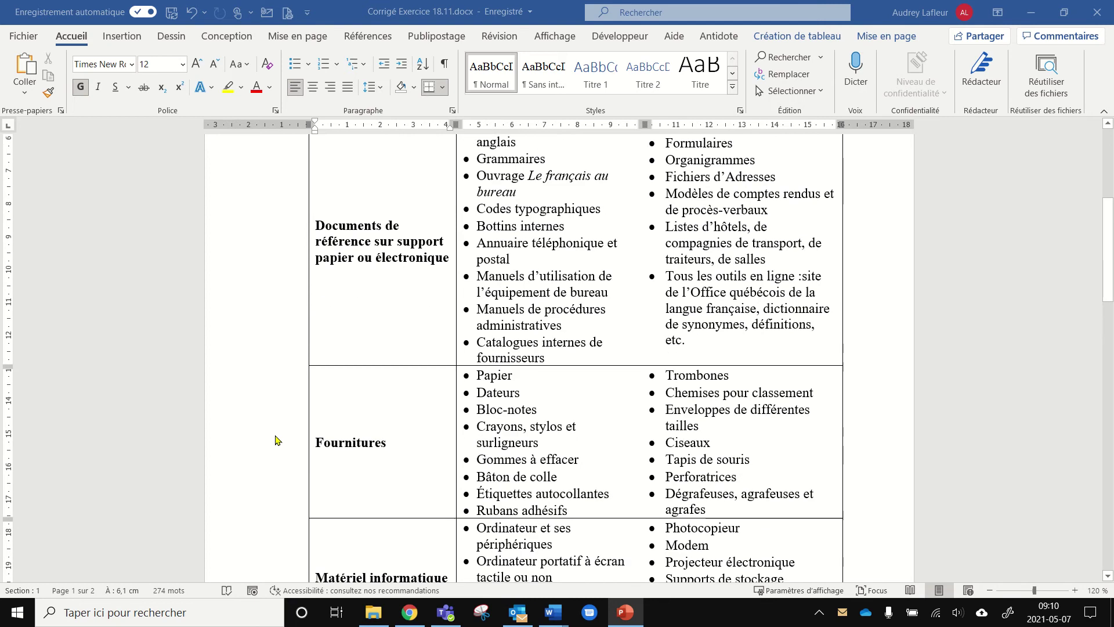
pyautogui.click(302, 450)
pyautogui.hotkey('ctrl', 'c')
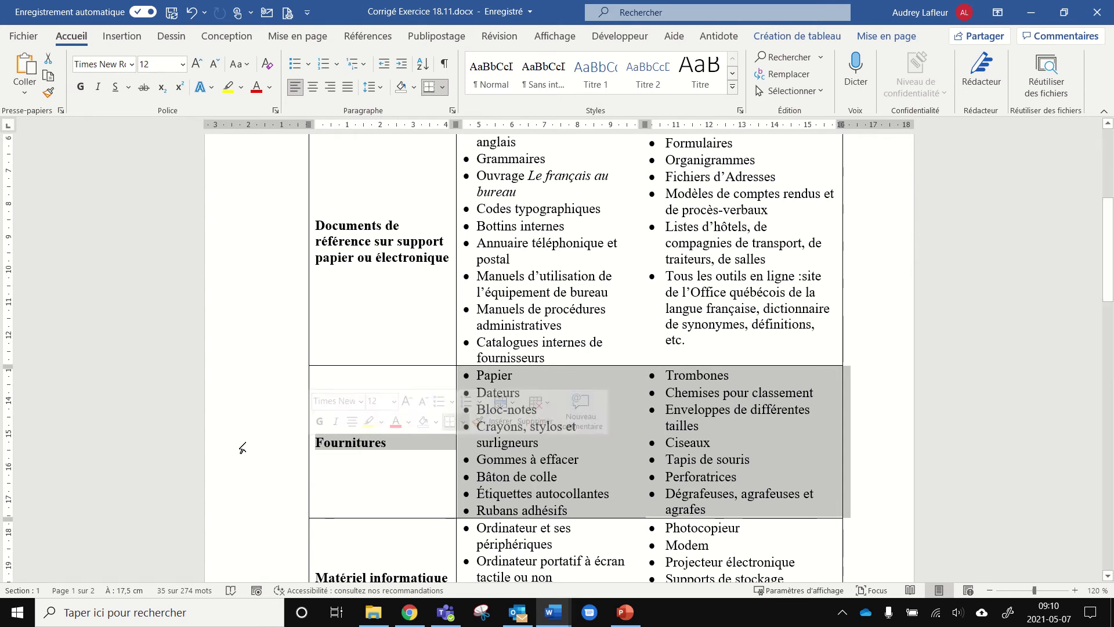
pyautogui.click(49, 63)
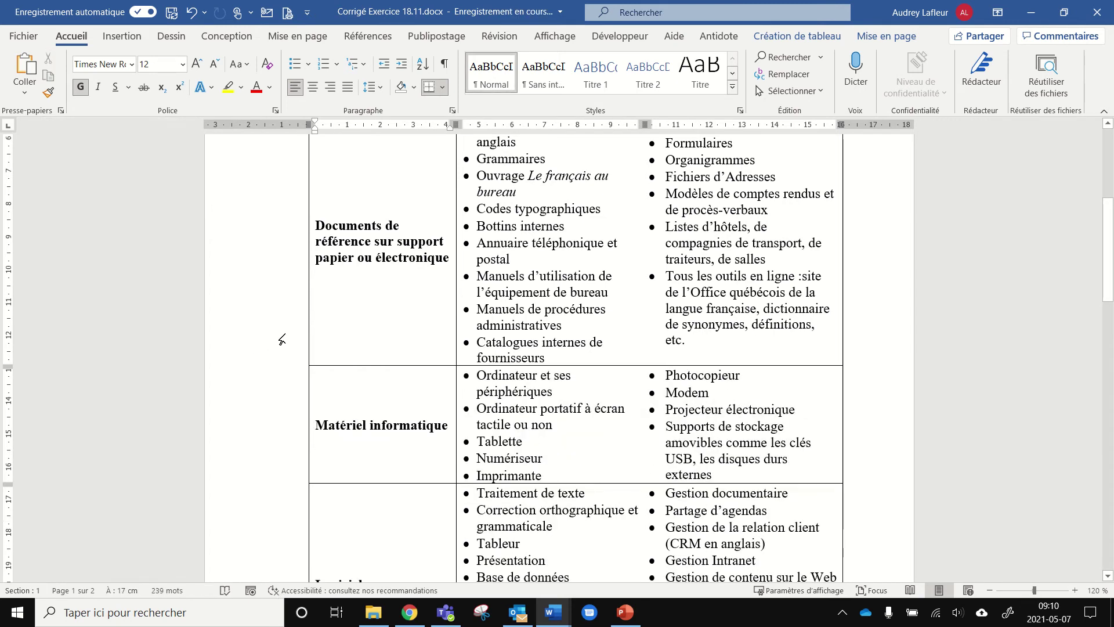
# Step: Paste the cut Fournitures row above the Appareils de télécommunication row
pyautogui.scroll(5, 282, 339)
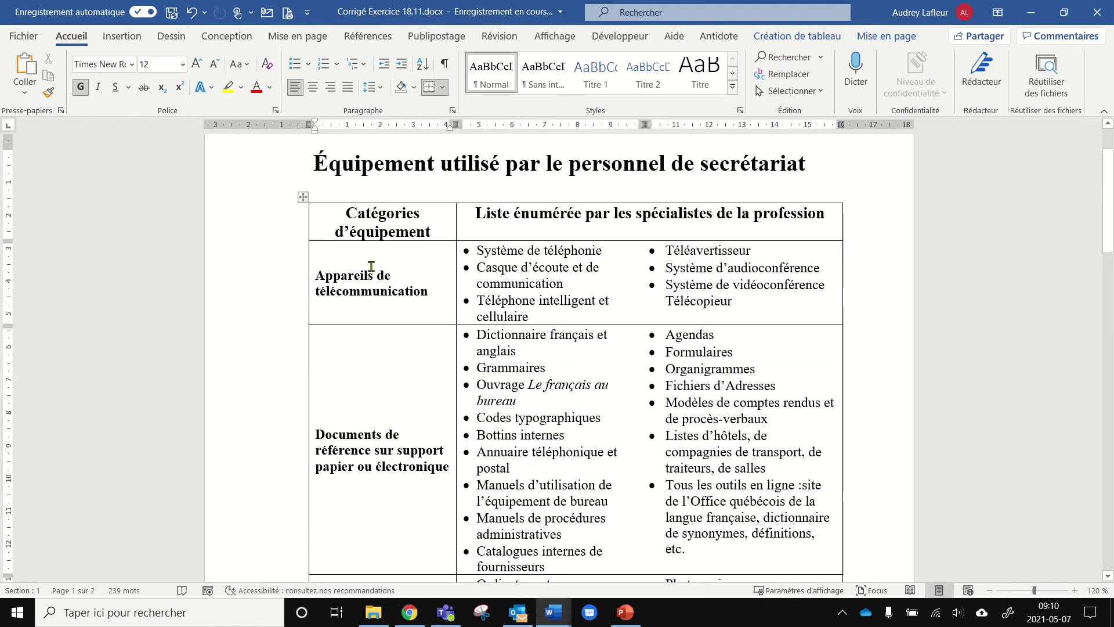
pyautogui.click(316, 275)
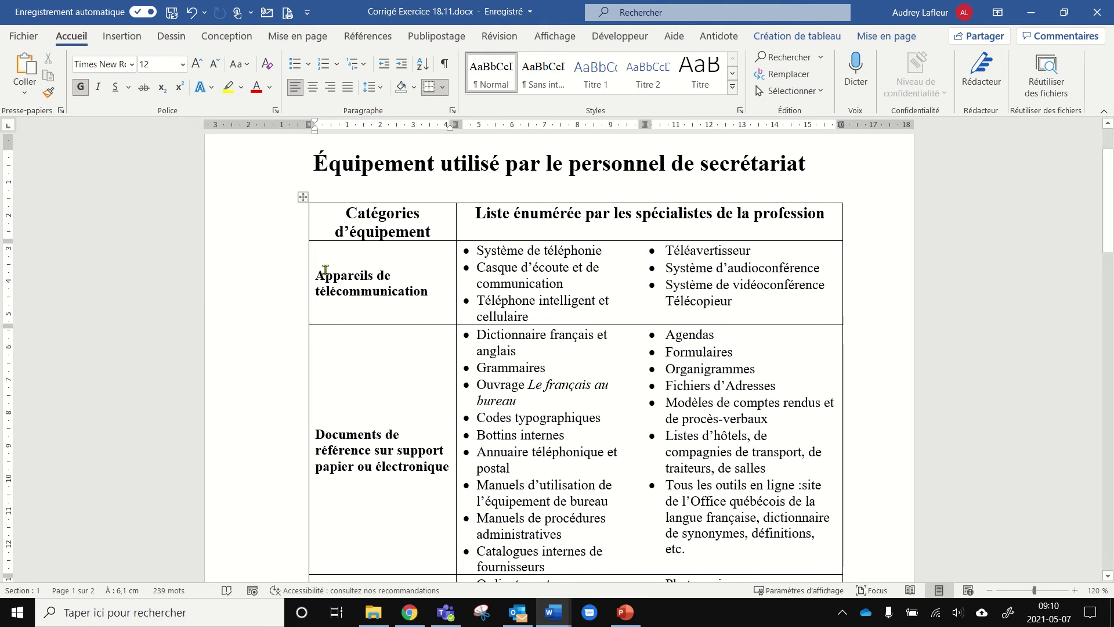
pyautogui.hotkey('ctrl', 'v')
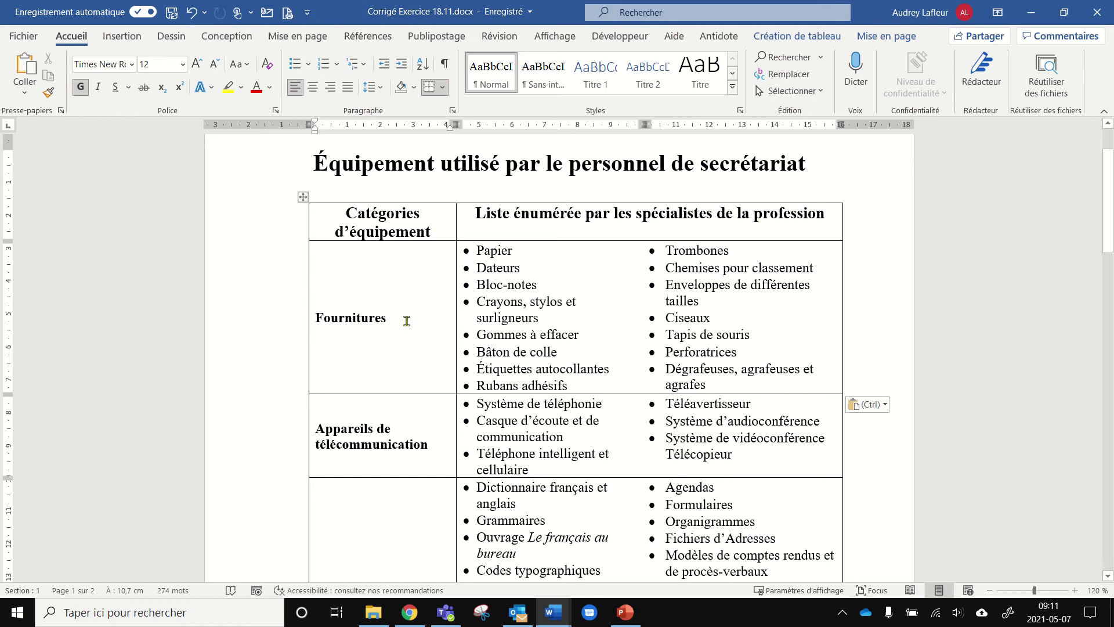
# Step: Undo both the paste and the cut of the Fournitures row
pyautogui.click(191, 12)
pyautogui.scroll(-6, 277, 399)
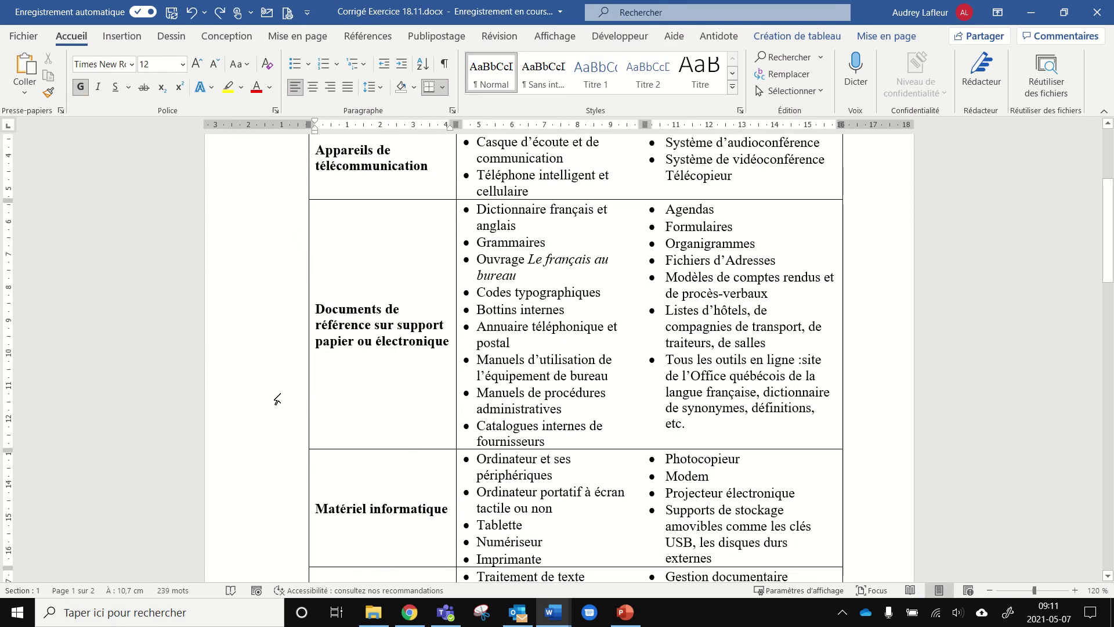
pyautogui.scroll(3, 296, 385)
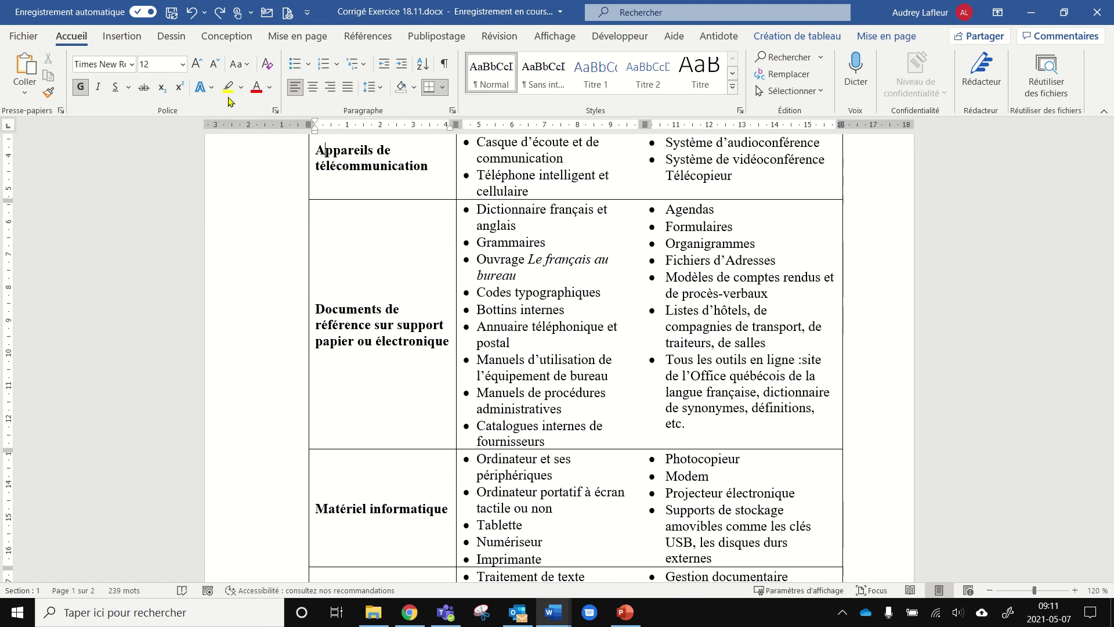
pyautogui.click(191, 11)
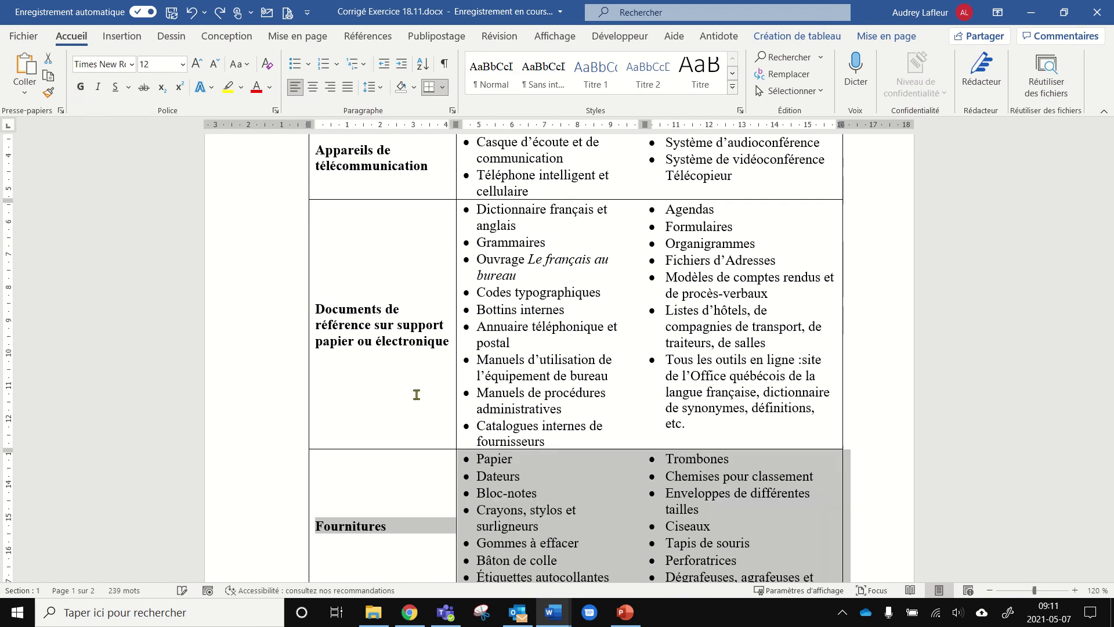
# Step: Select the whole Fournitures row and move it directly above the Appareils de télécommunication row without using the clipboard
pyautogui.click(296, 531)
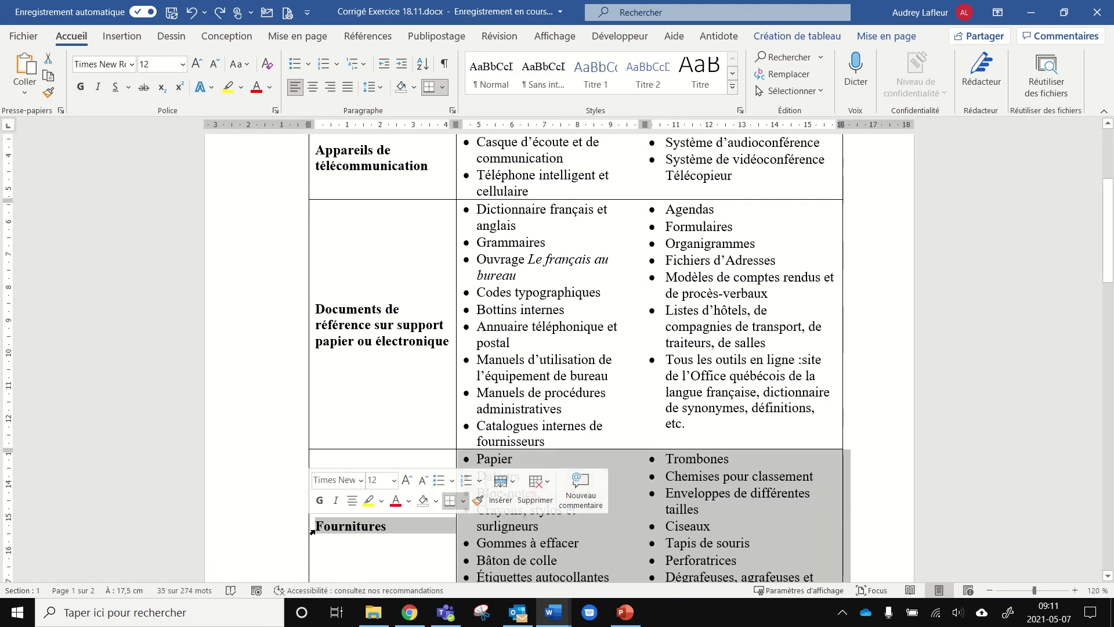
pyautogui.click(308, 533)
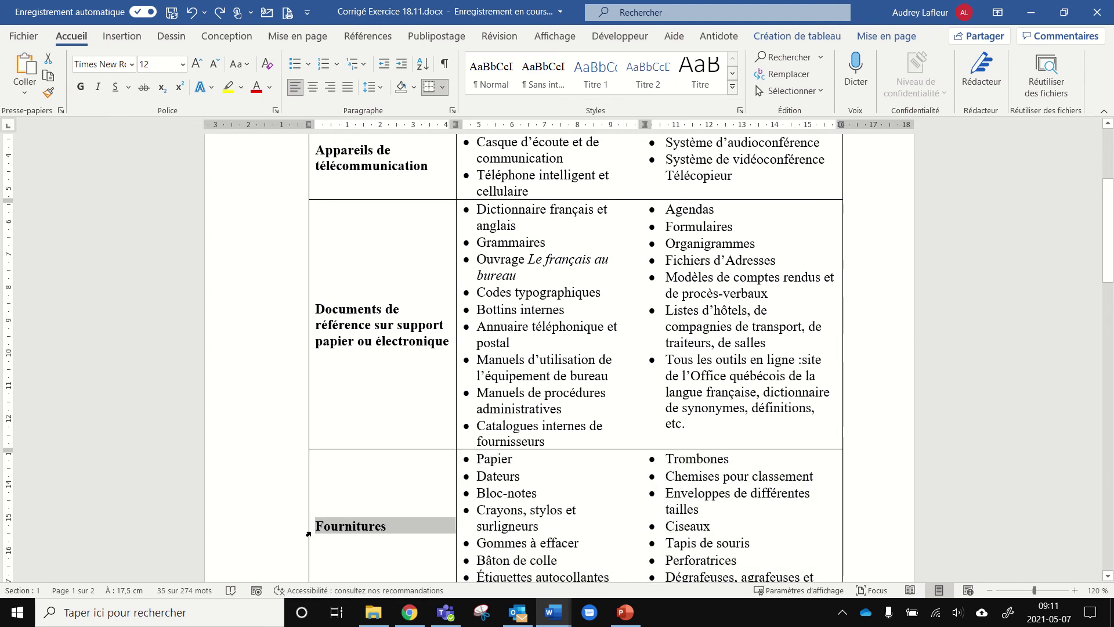
pyautogui.click(296, 485)
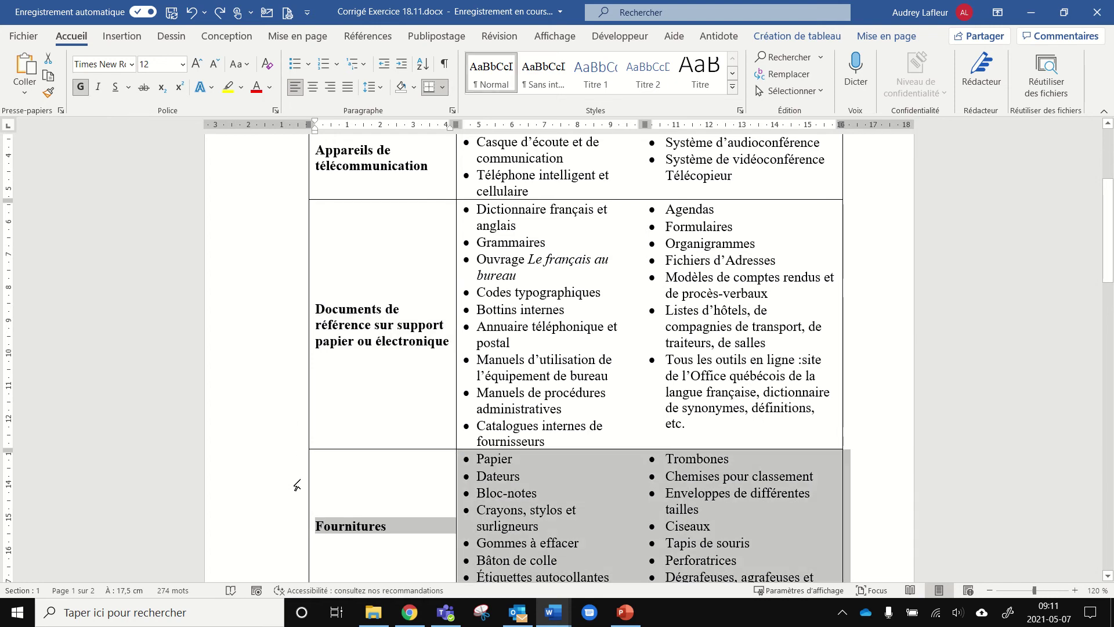
pyautogui.moveTo(348, 458); pyautogui.dragTo(324, 238)
pyautogui.scroll(3, 357, 167)
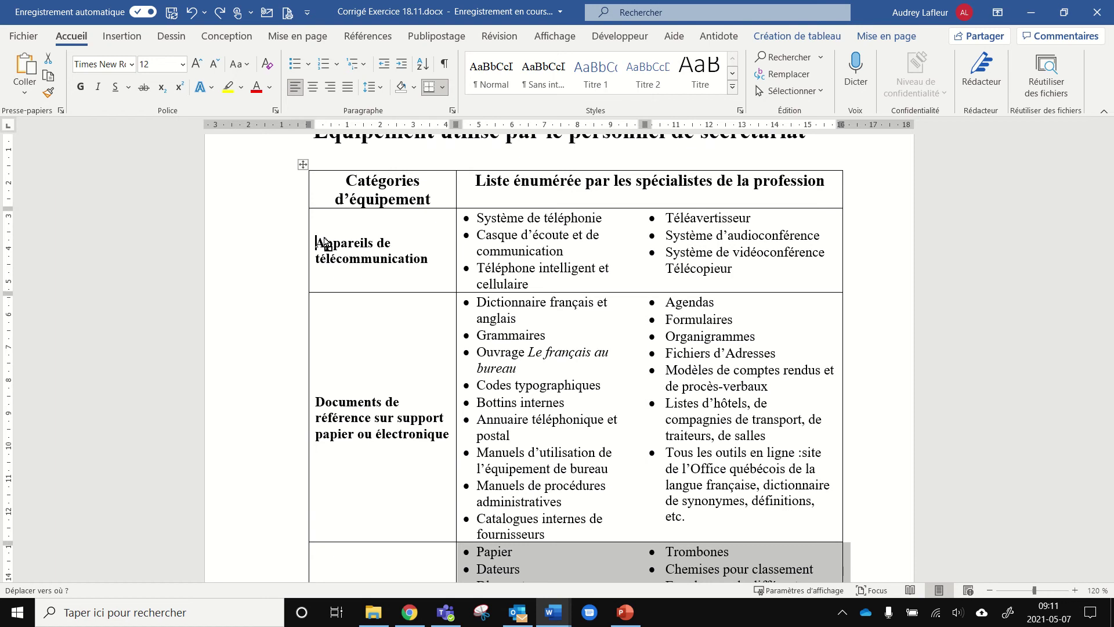
pyautogui.moveTo(325, 242); pyautogui.dragTo(325, 243)
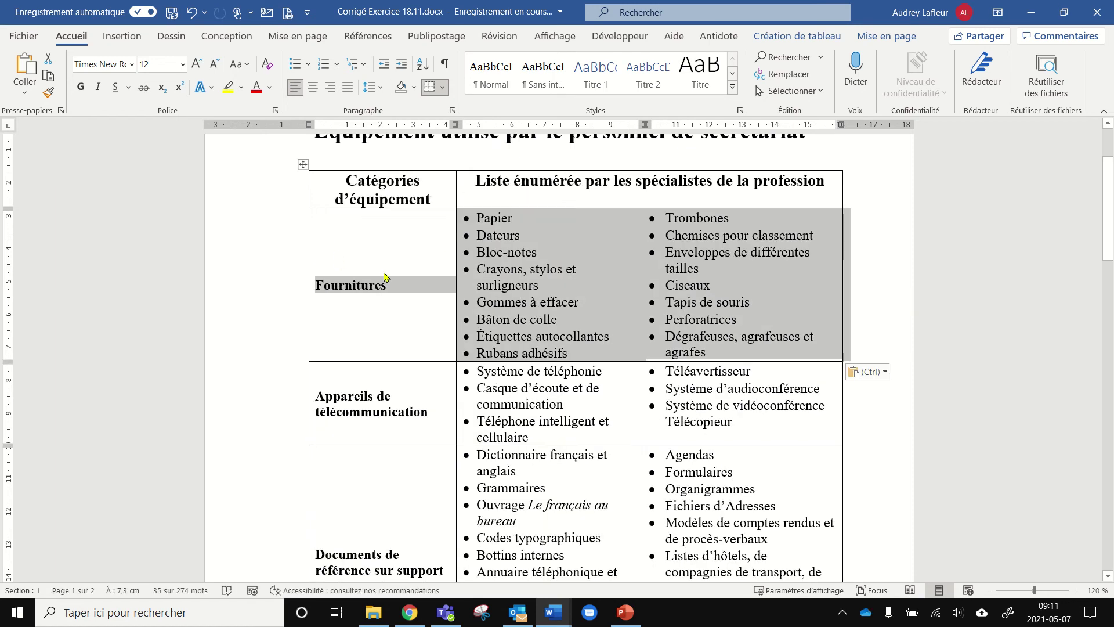
# Step: Undo the direct move of the Fournitures row and deselect the row
pyautogui.click(192, 12)
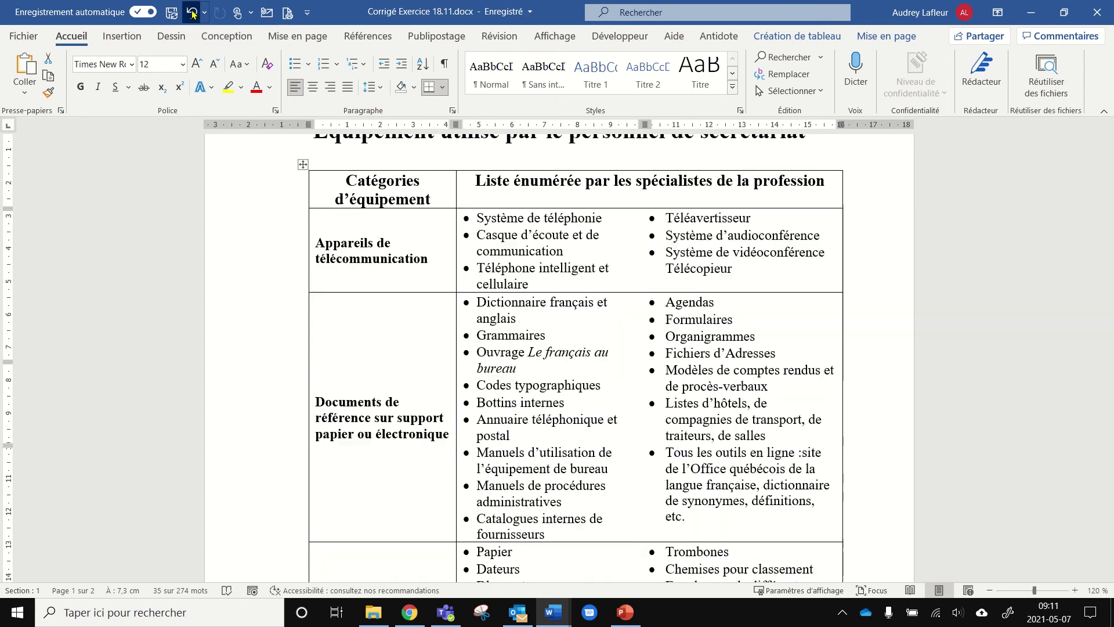
pyautogui.scroll(-1, 232, 261)
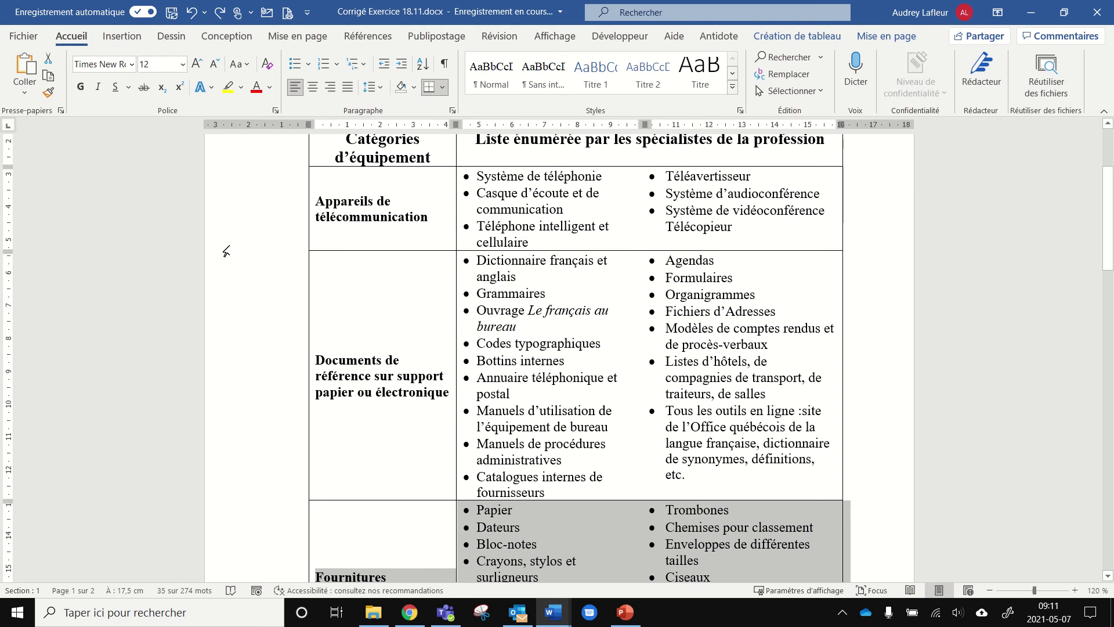
pyautogui.scroll(-2, 432, 452)
pyautogui.click(419, 454)
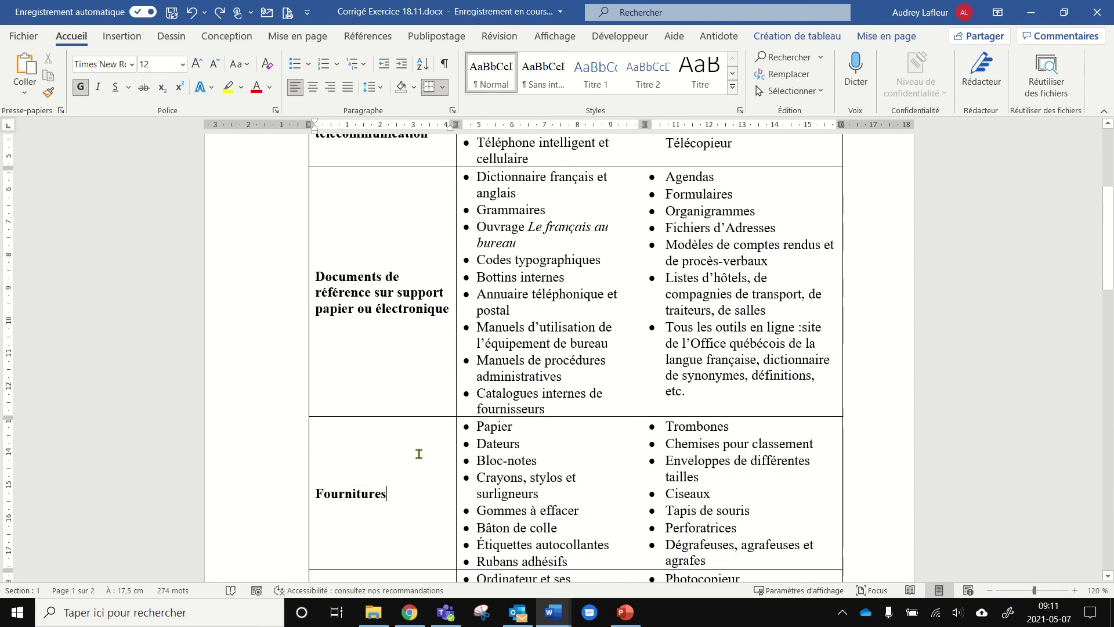
# Step: Copy the whole Matériel informatique cell that begins with Photocopieur
pyautogui.scroll(-2, 638, 444)
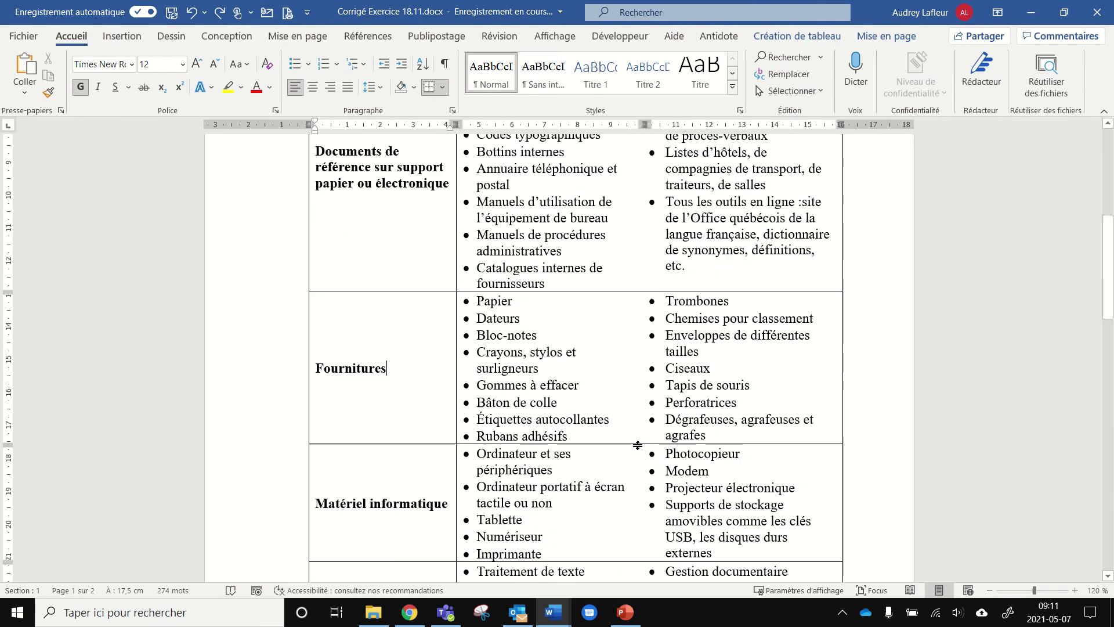
pyautogui.click(648, 504)
pyautogui.click(645, 524)
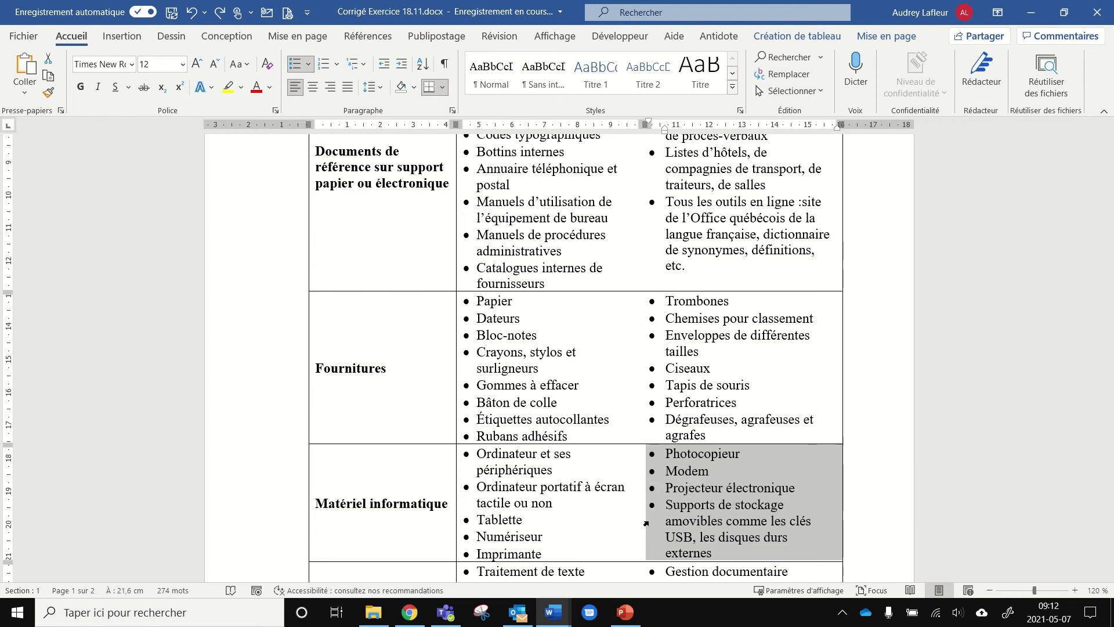
pyautogui.click(48, 93)
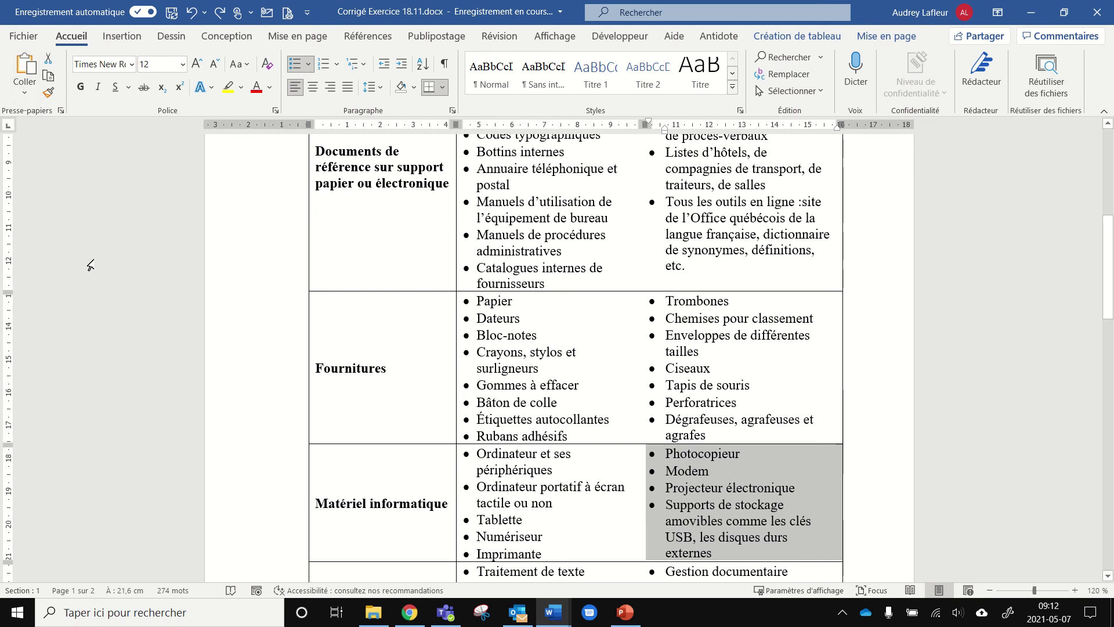
# Step: Paste the copied cell over the Documents de référence cell that begins with Agendas, and undo the replacement
pyautogui.click(701, 265)
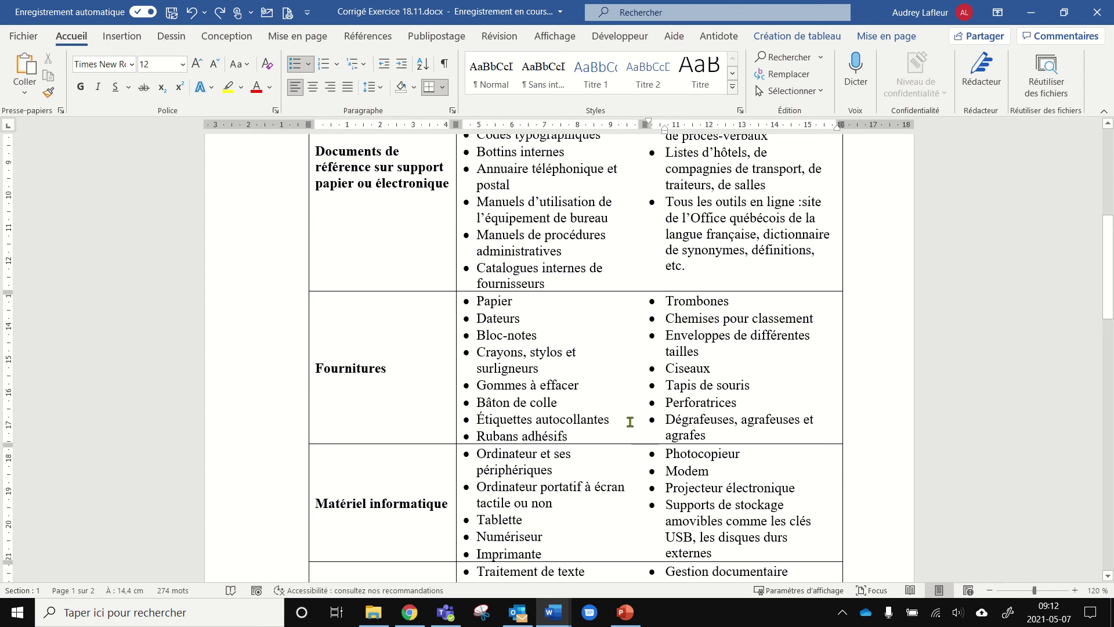
pyautogui.hotkey('ctrl', 'y')
pyautogui.hotkey('ctrl', 'y')
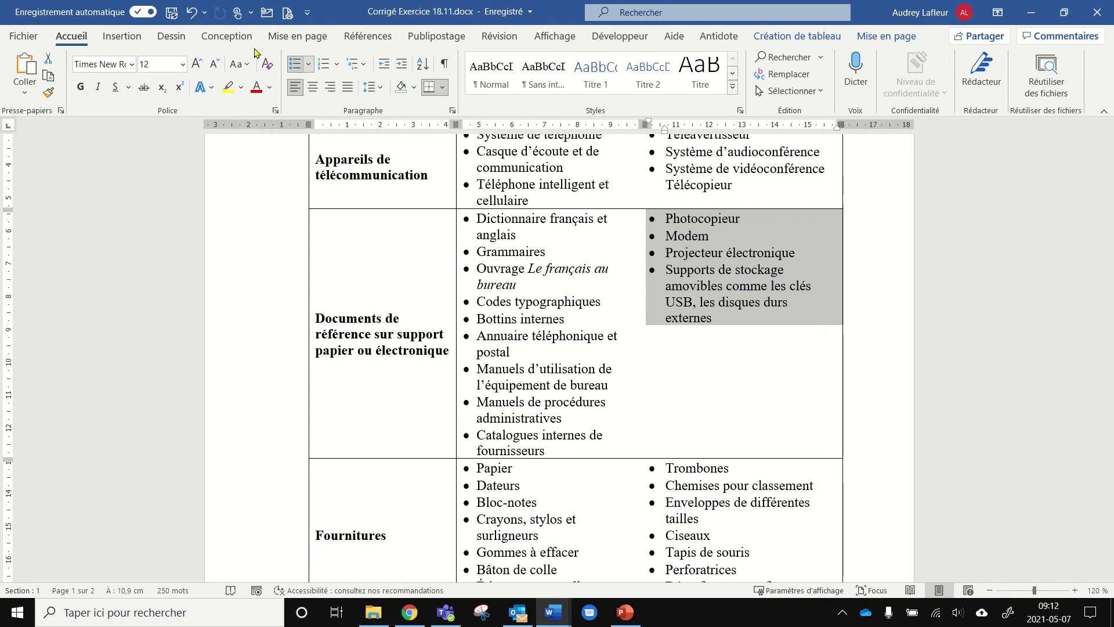
pyautogui.click(191, 12)
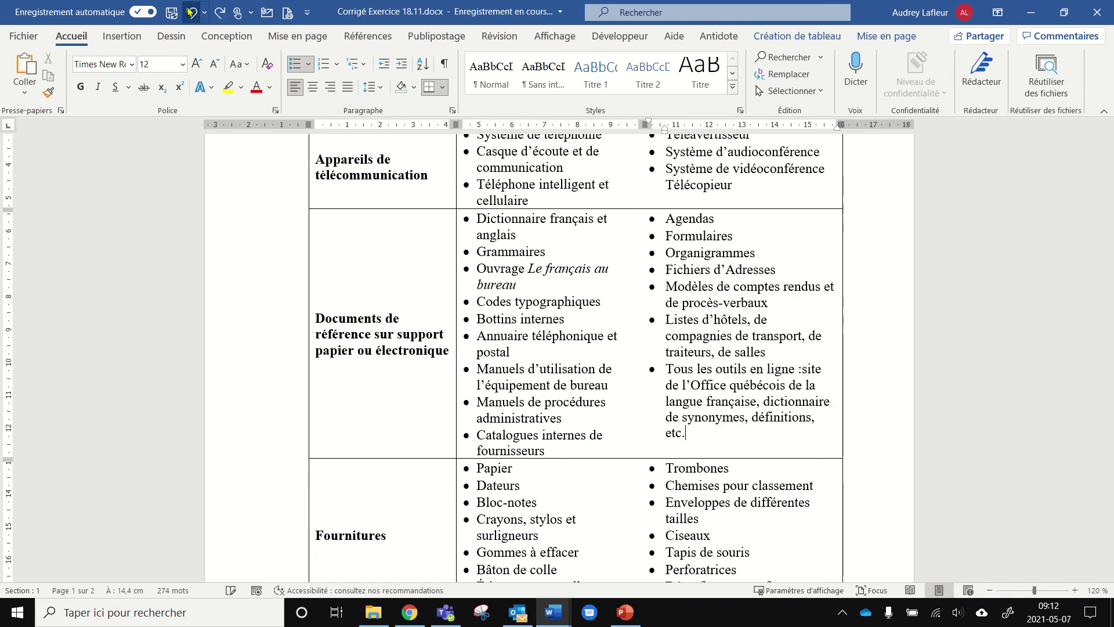
# Step: Copy only the text of the Matériel informatique list from Photocopieur to externes
pyautogui.scroll(-5, 252, 173)
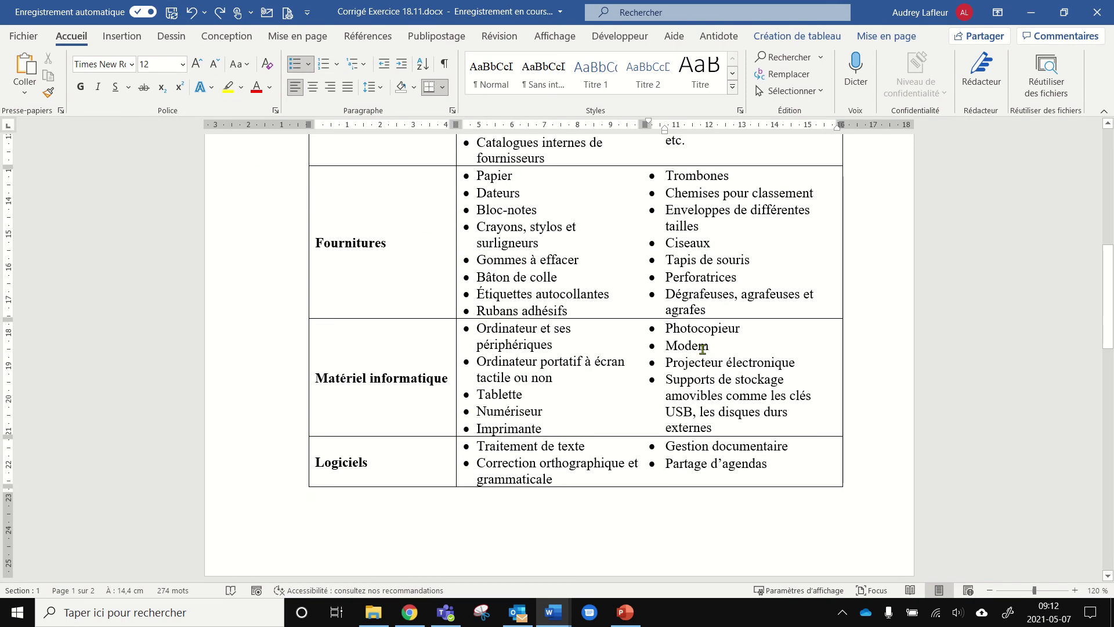
pyautogui.moveTo(767, 422); pyautogui.dragTo(668, 330)
pyautogui.hotkey('ctrl', 'c')
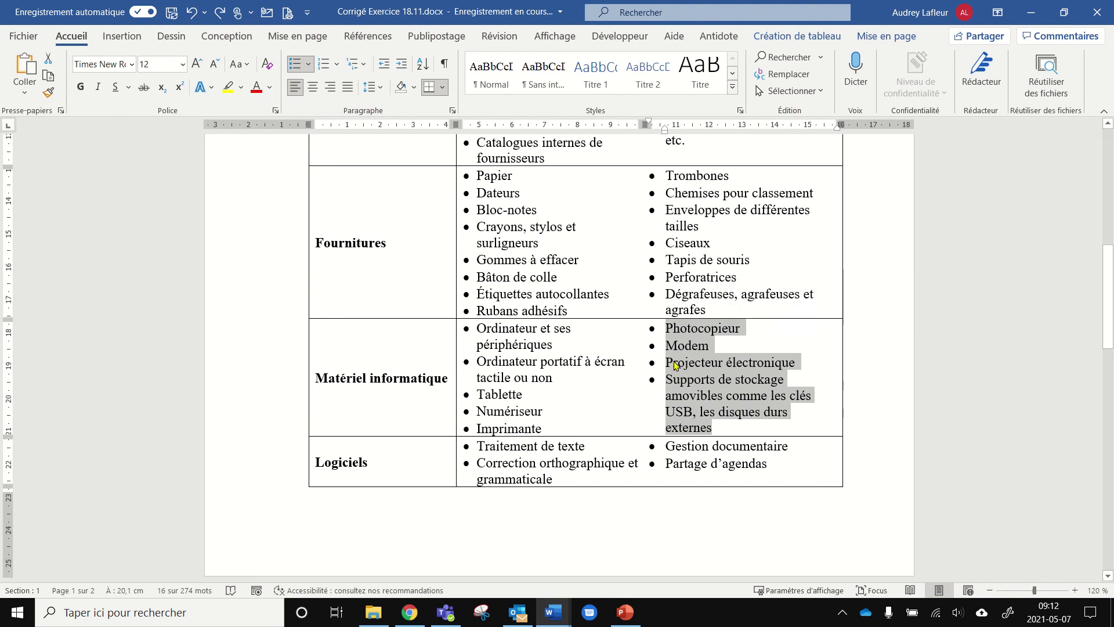
# Step: Paste the copied list text after "etc." in the Documents de référence row, keeping the cell's existing text
pyautogui.scroll(2, 683, 234)
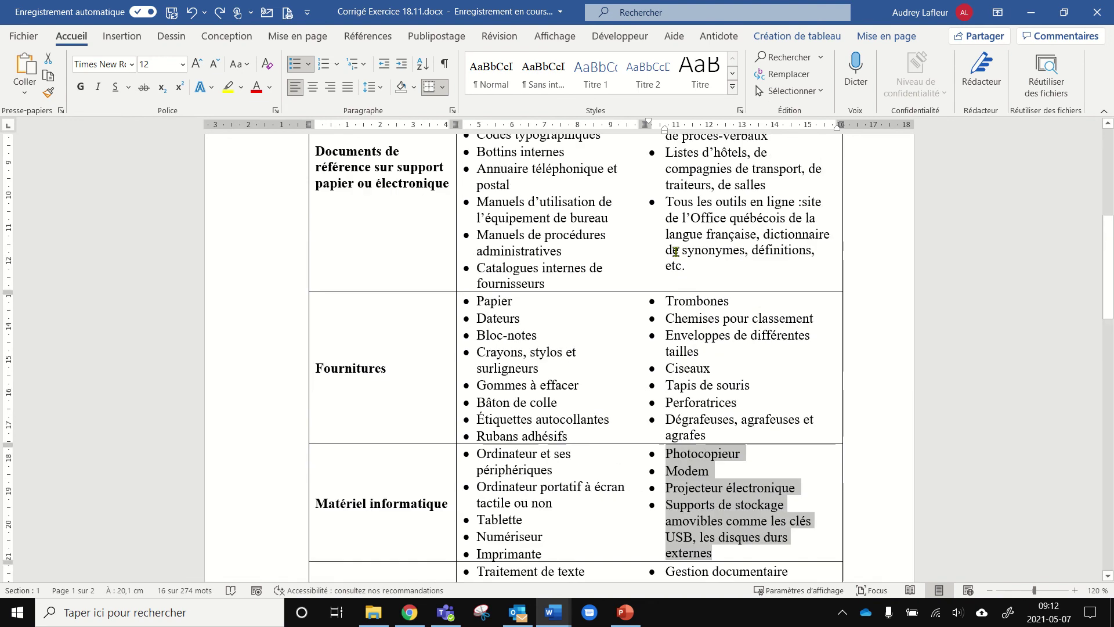
pyautogui.click(686, 266)
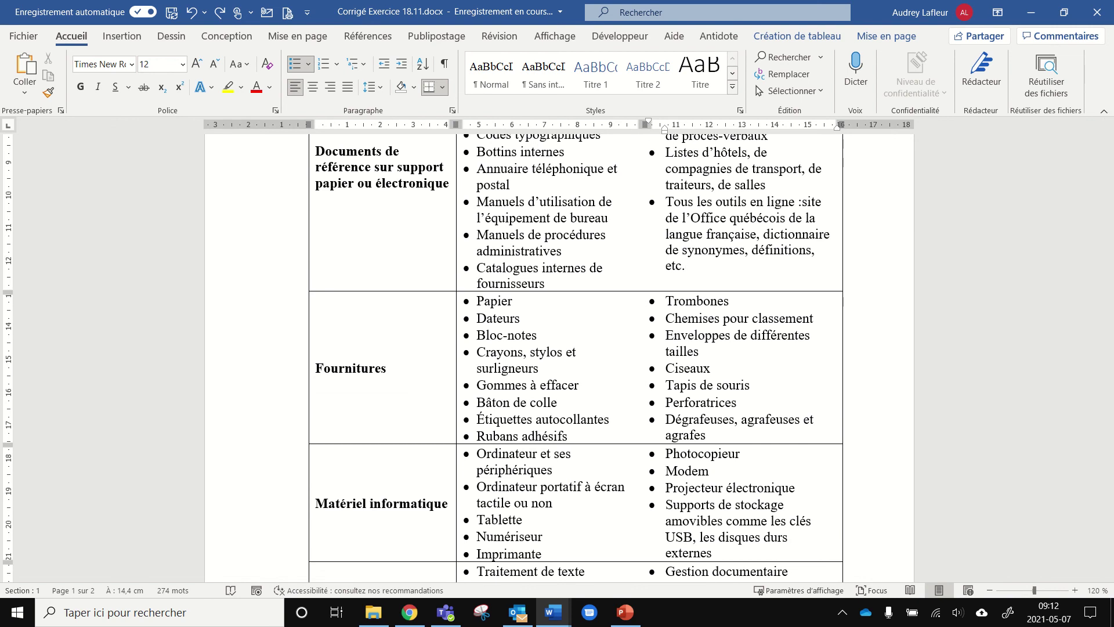
pyautogui.hotkey('ctrl', 'v')
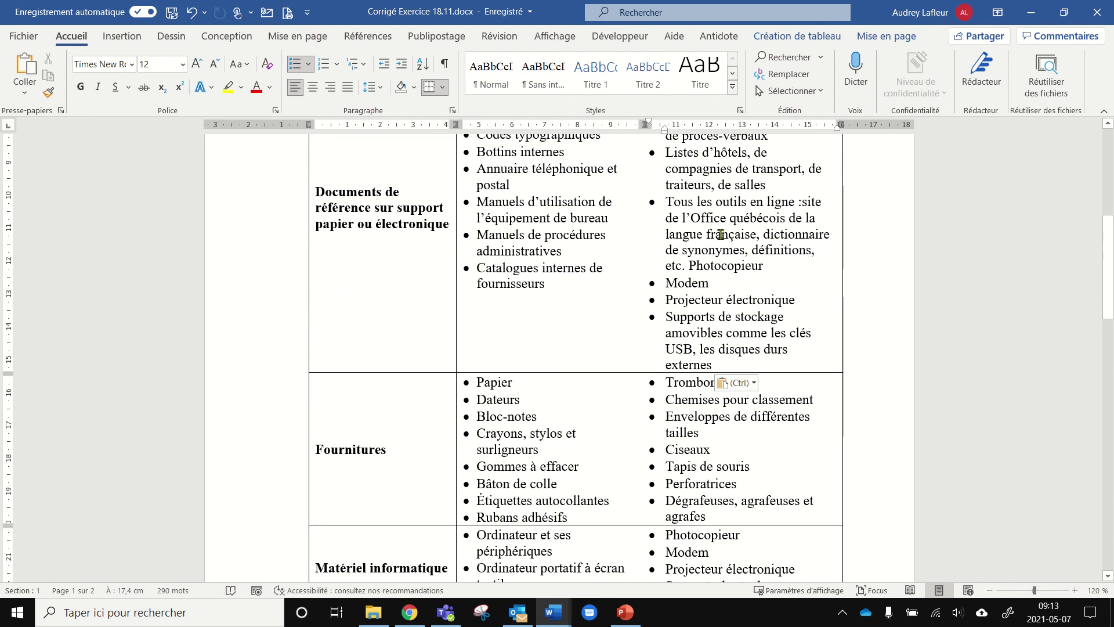
# Step: Undo the paste of the list text in the Documents de référence row
pyautogui.click(192, 14)
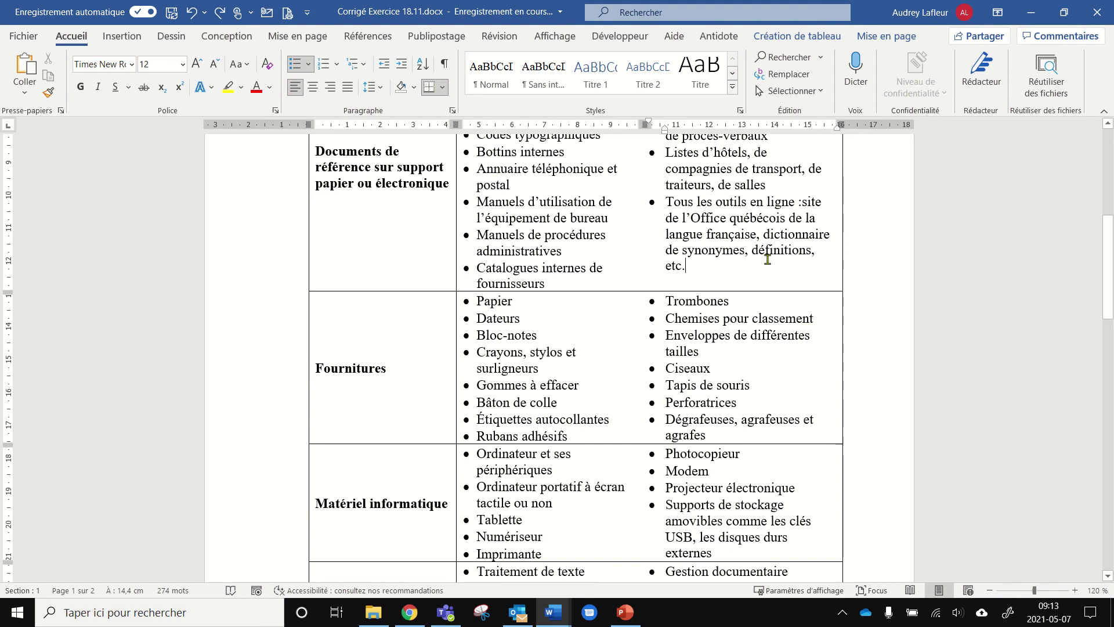
pyautogui.scroll(2, 756, 325)
pyautogui.scroll(3, 756, 325)
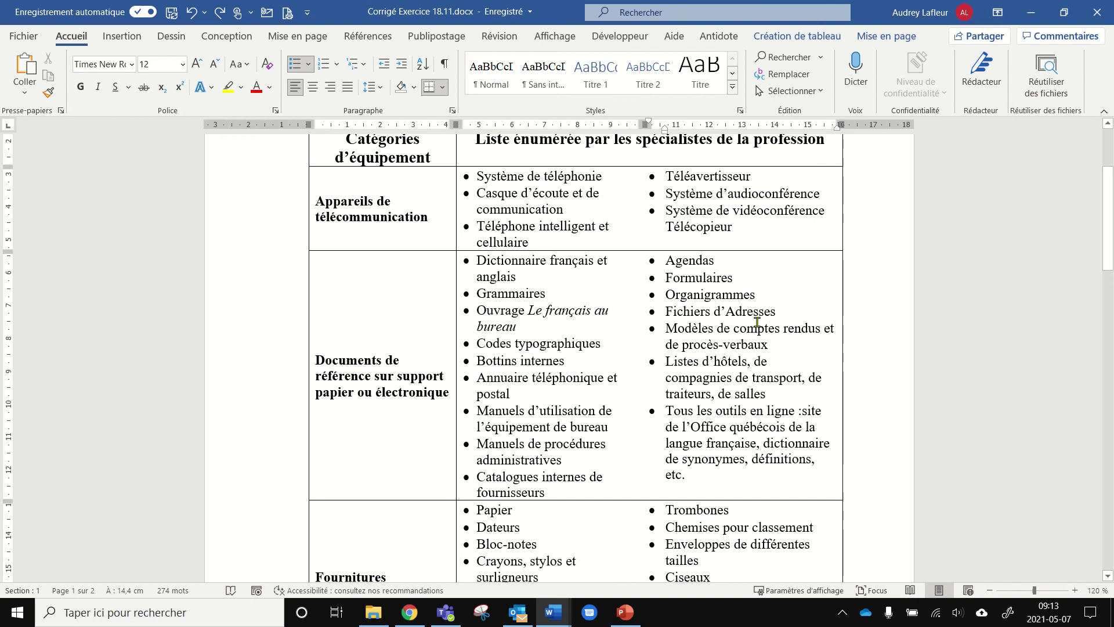
pyautogui.scroll(3, 696, 338)
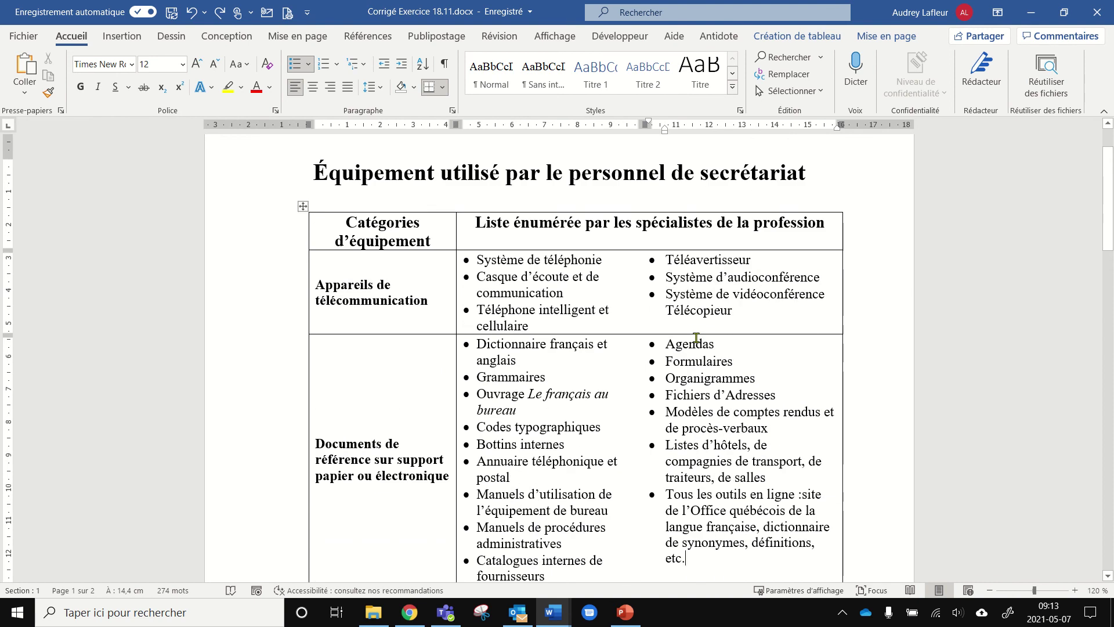